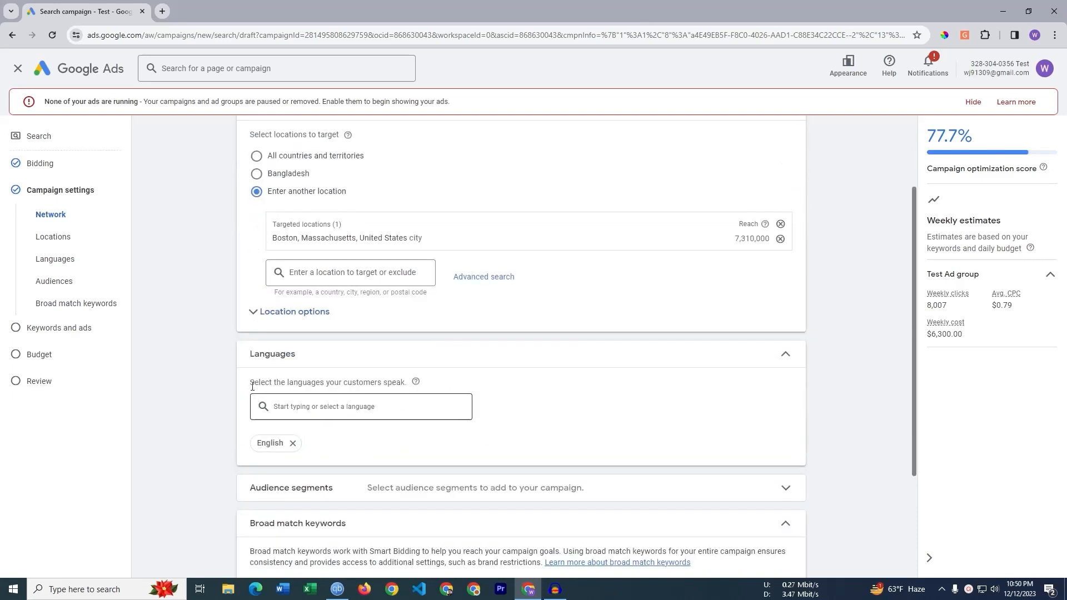
scroll(292, 363, down, 3)
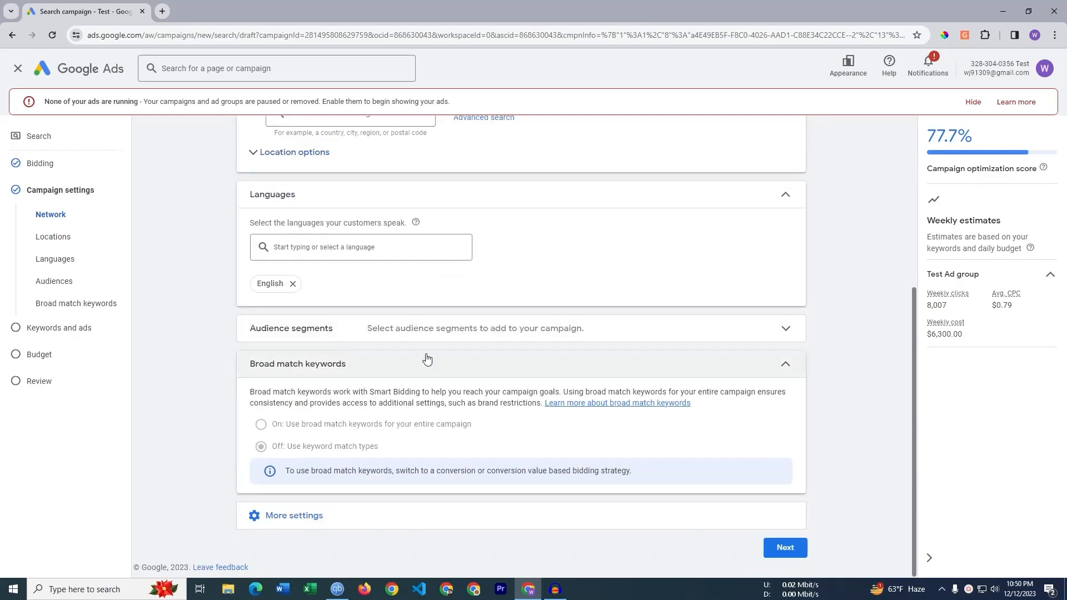
- Collapse the Broad match keywords section and expand More settings to show extra campaign options
click(683, 369)
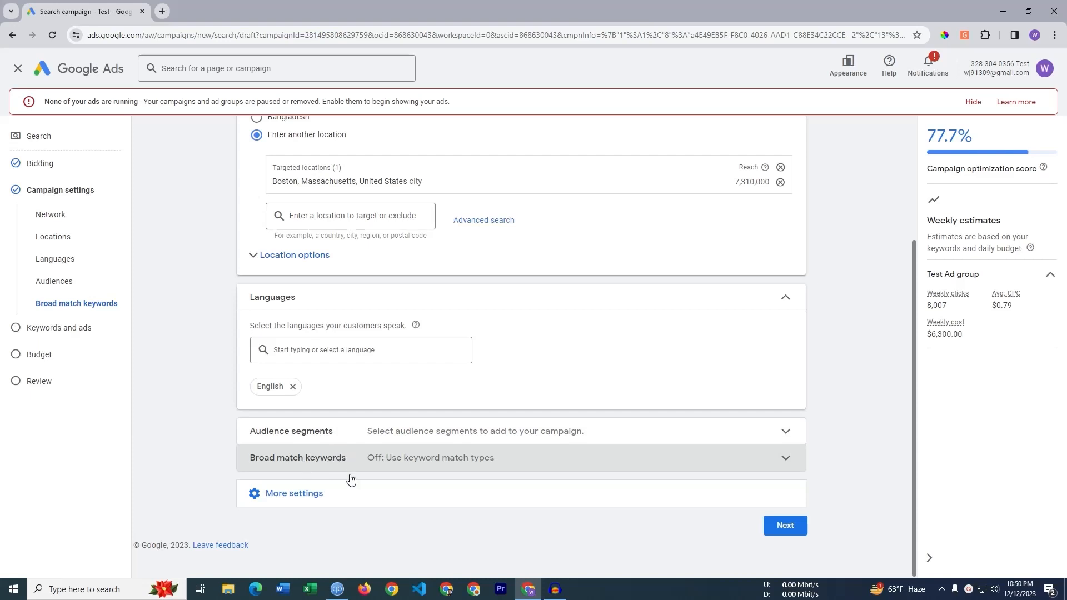
click(337, 496)
scroll(344, 489, down, 2)
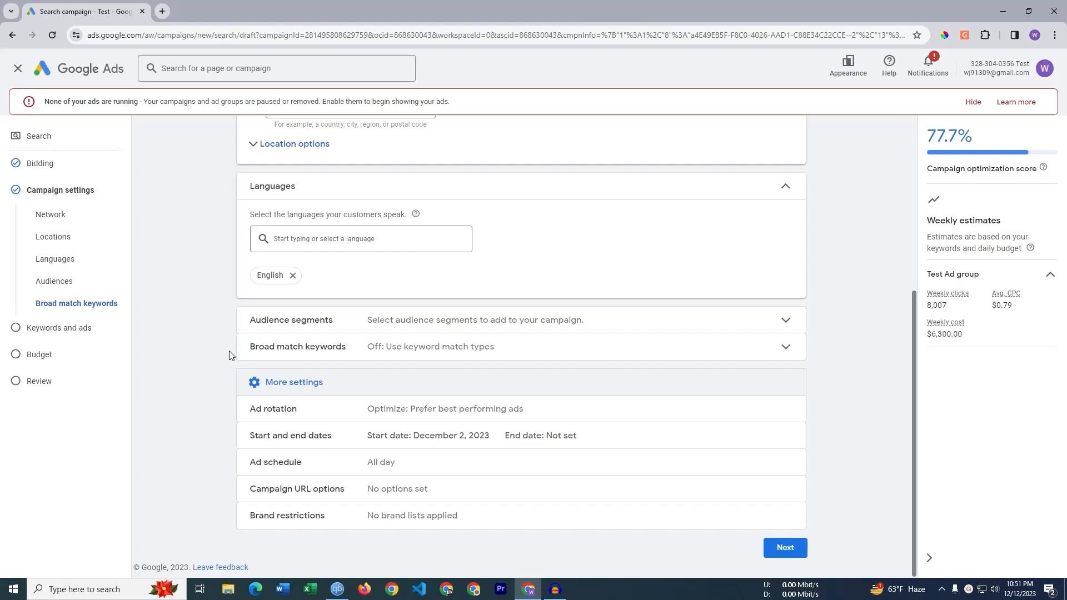
drag(230, 356, 511, 356)
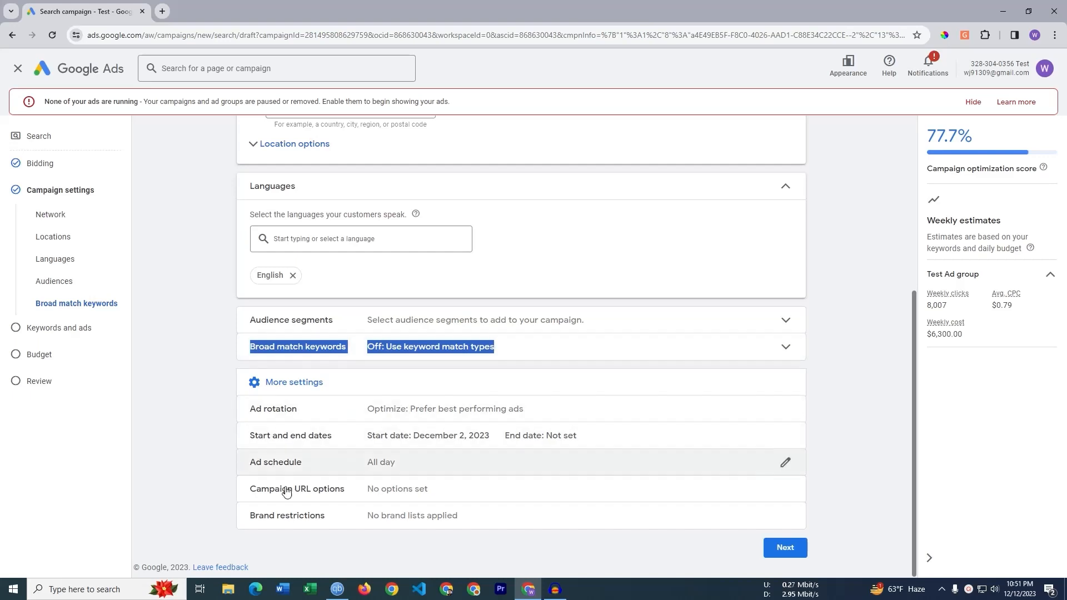
click(200, 516)
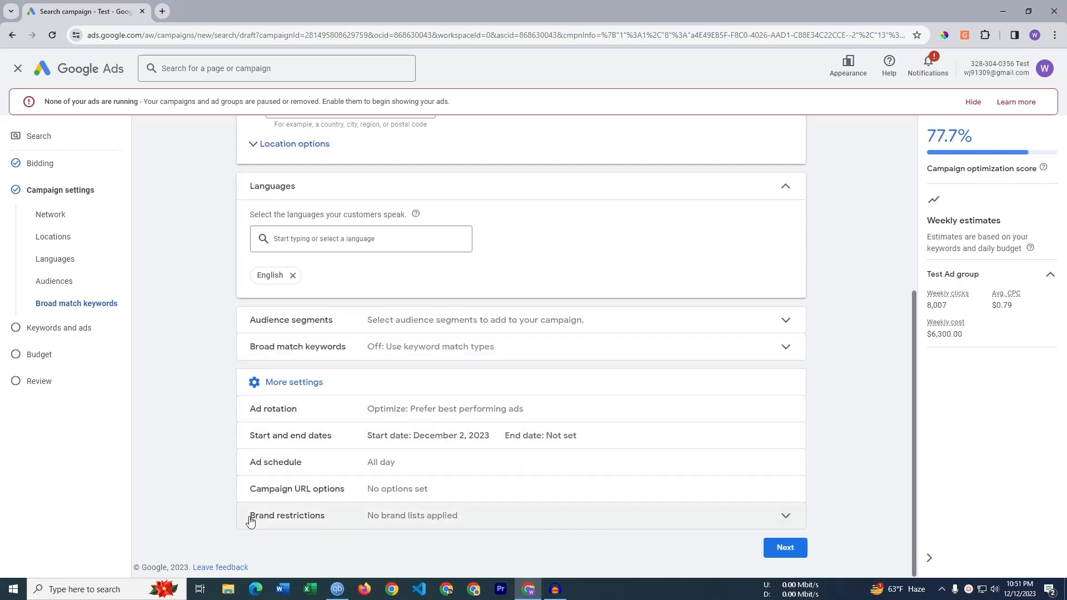
click(403, 515)
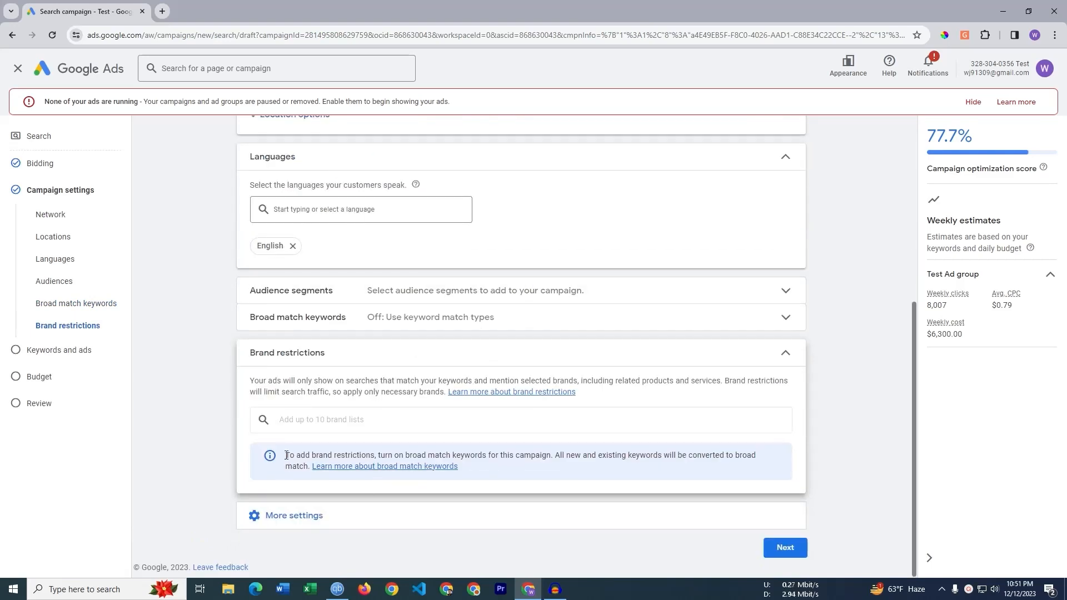
drag(286, 456, 553, 461)
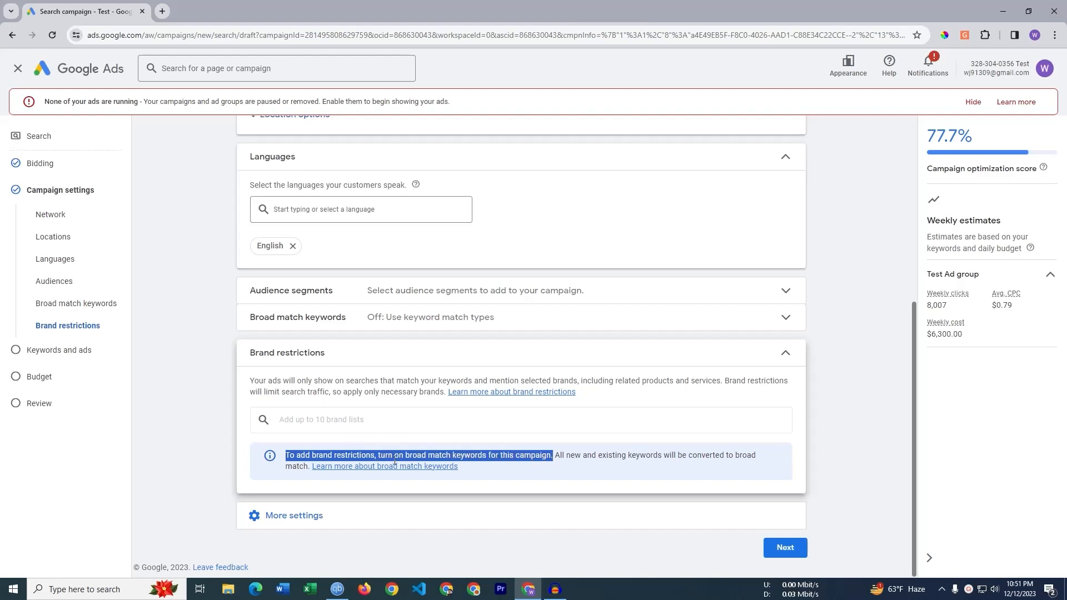
click(209, 435)
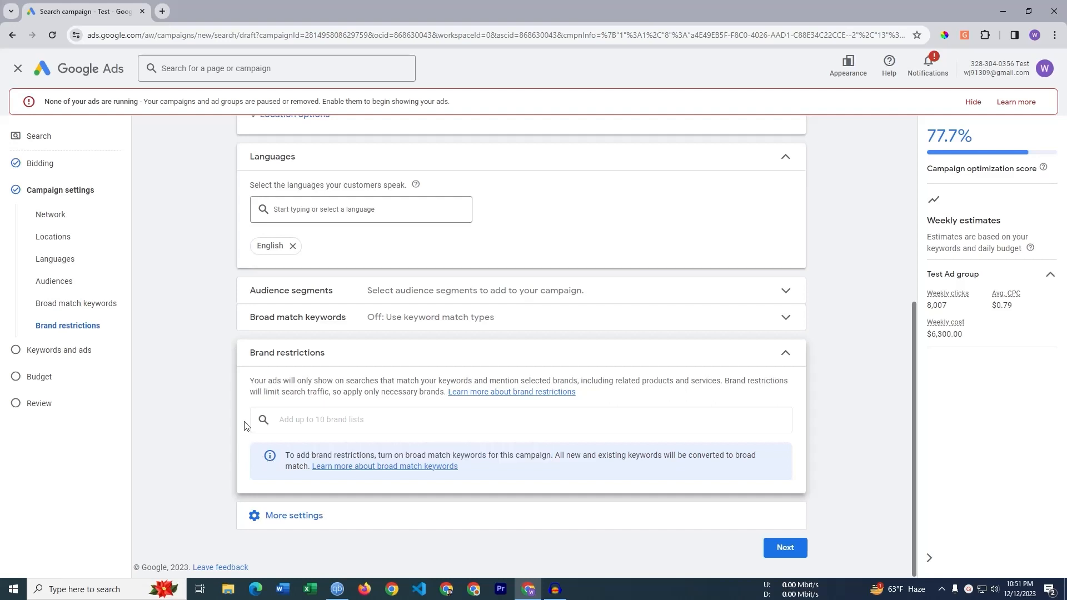
click(783, 363)
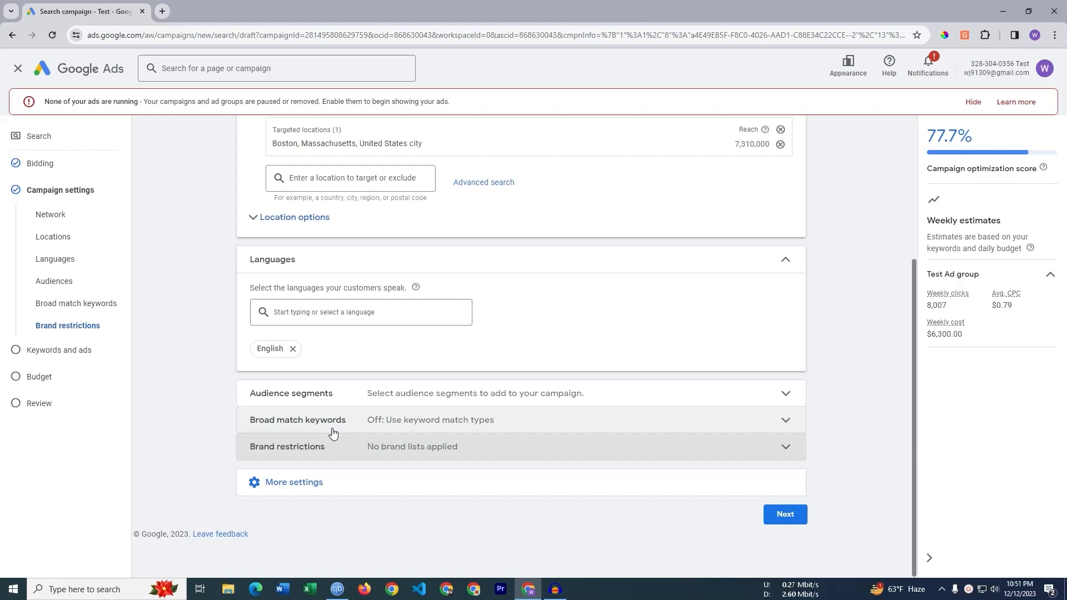
- Expand Start and end dates under More settings, showing a Dec 2, 2023 start and no end date
click(343, 493)
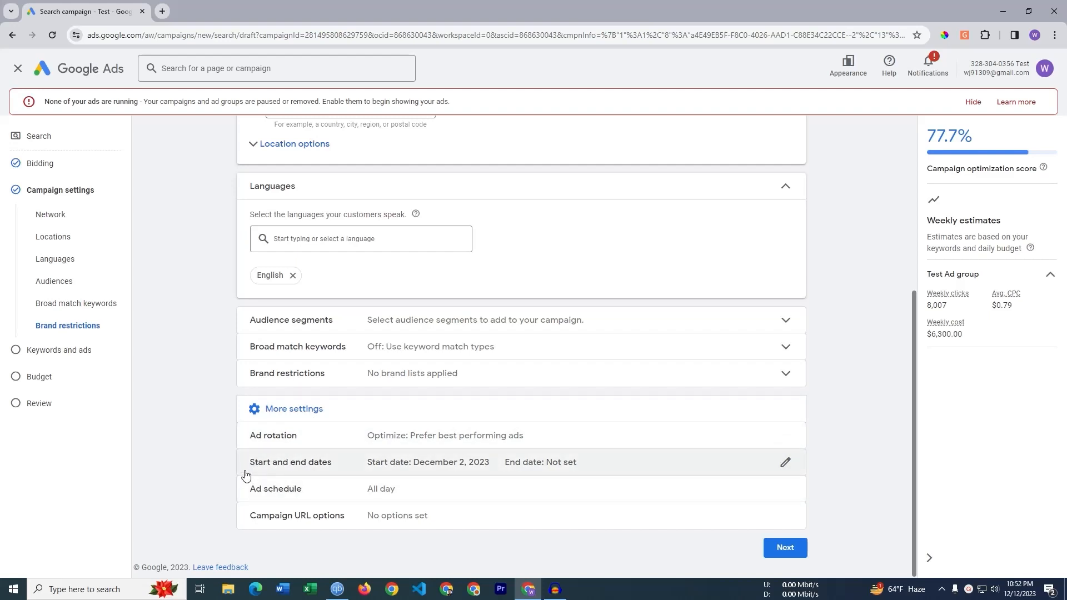
click(339, 464)
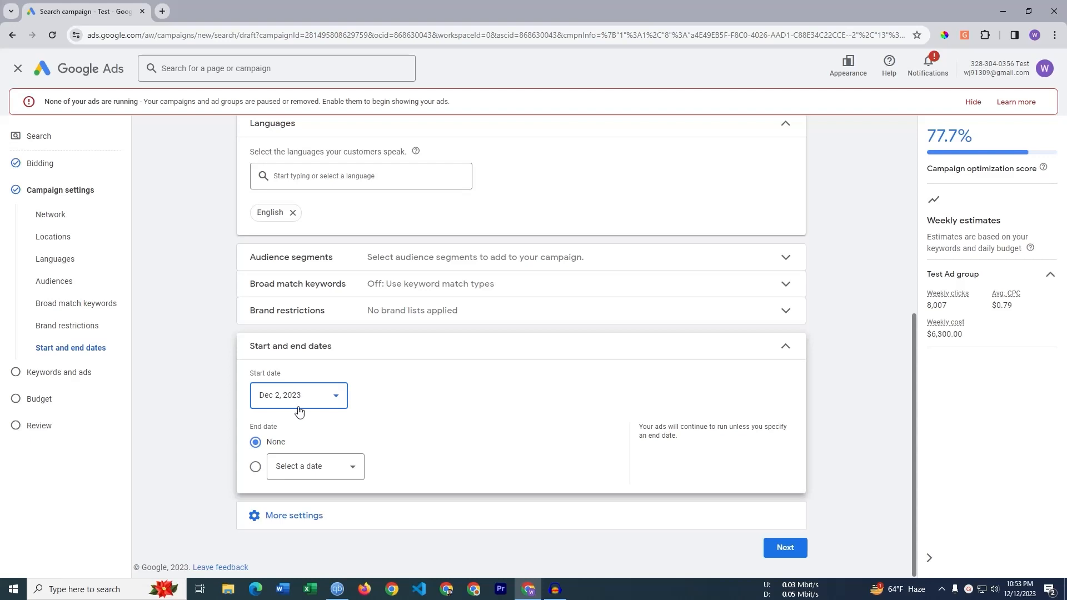
- Set the campaign start date to December 17, 2023
click(302, 401)
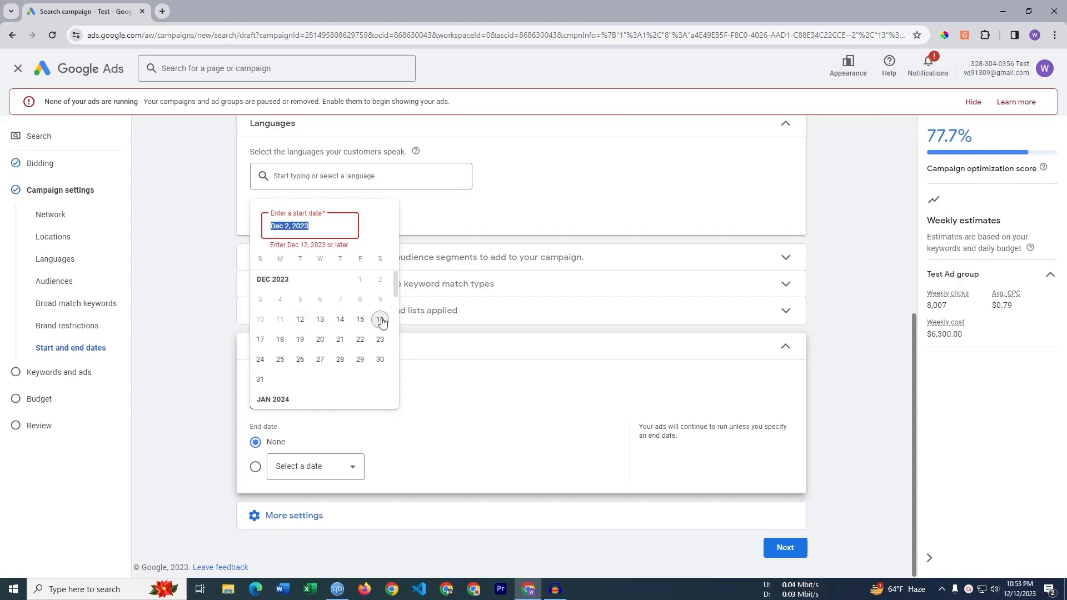
click(260, 340)
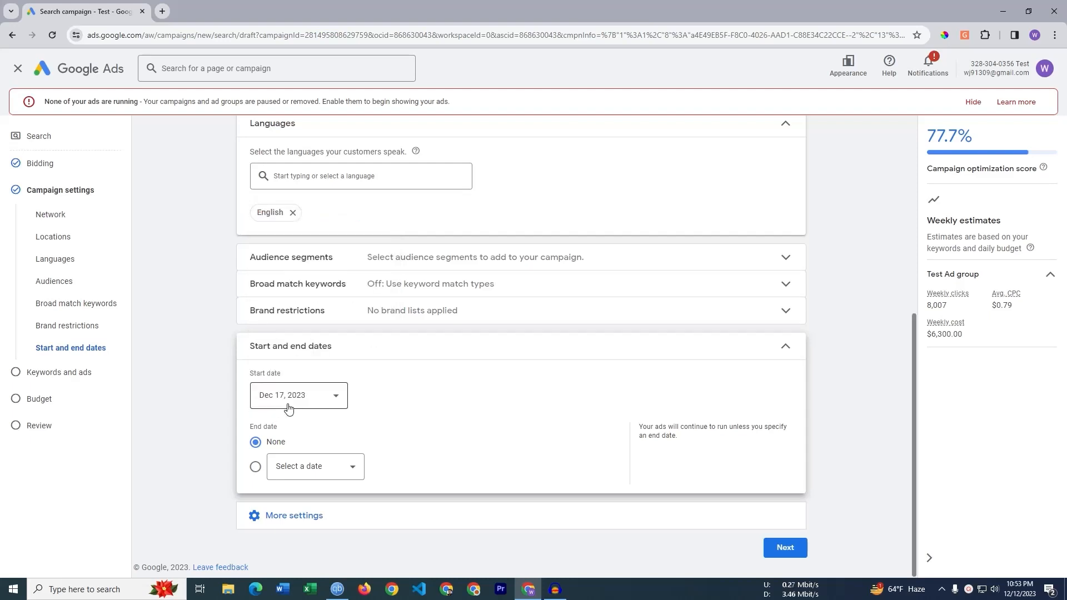
click(289, 400)
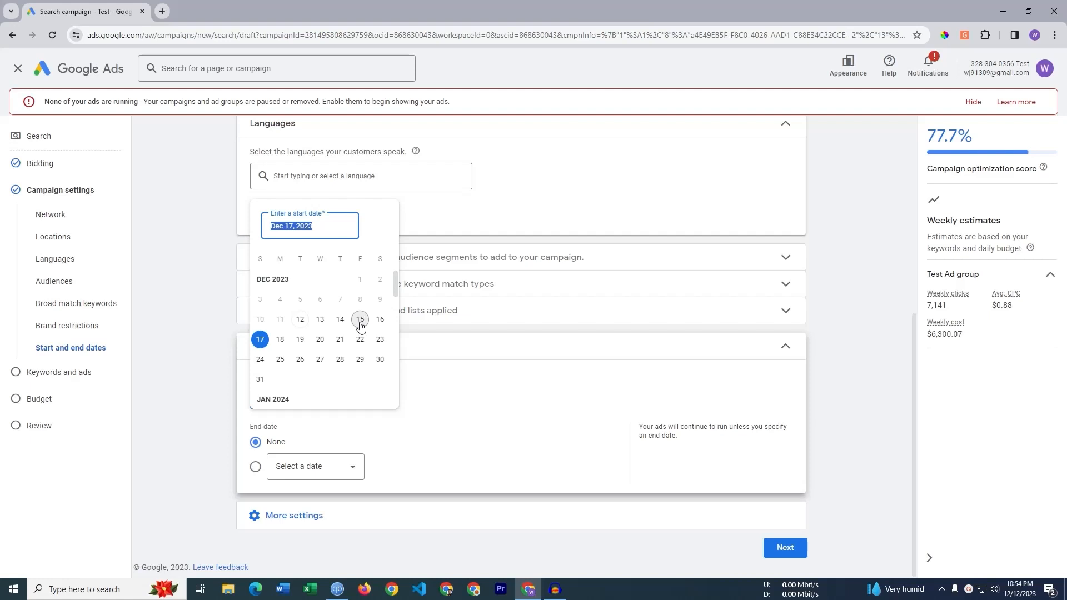
click(260, 341)
scroll(269, 345, down, 1)
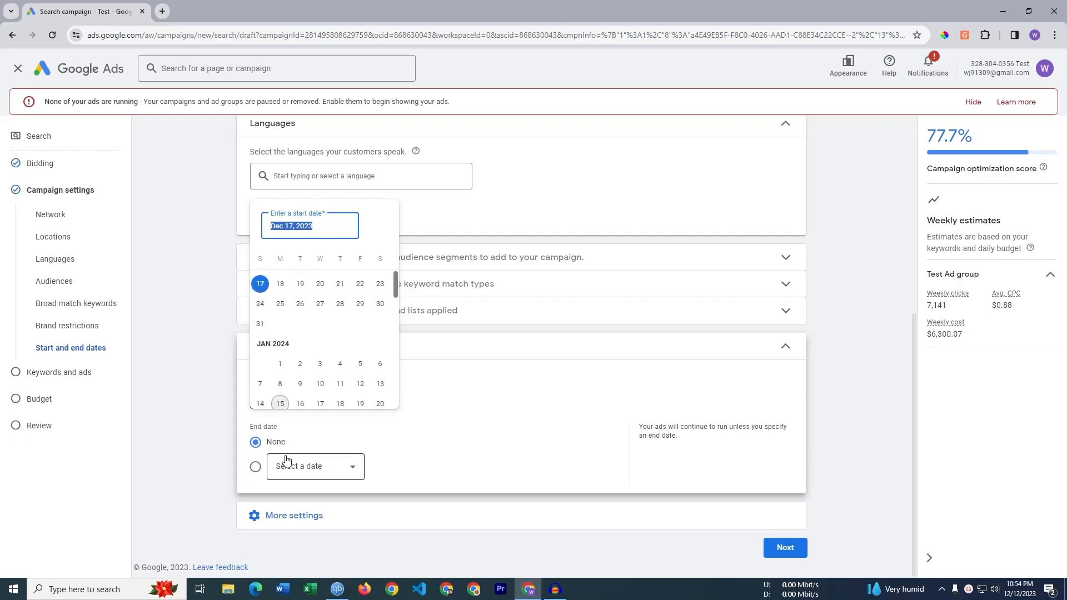
click(319, 448)
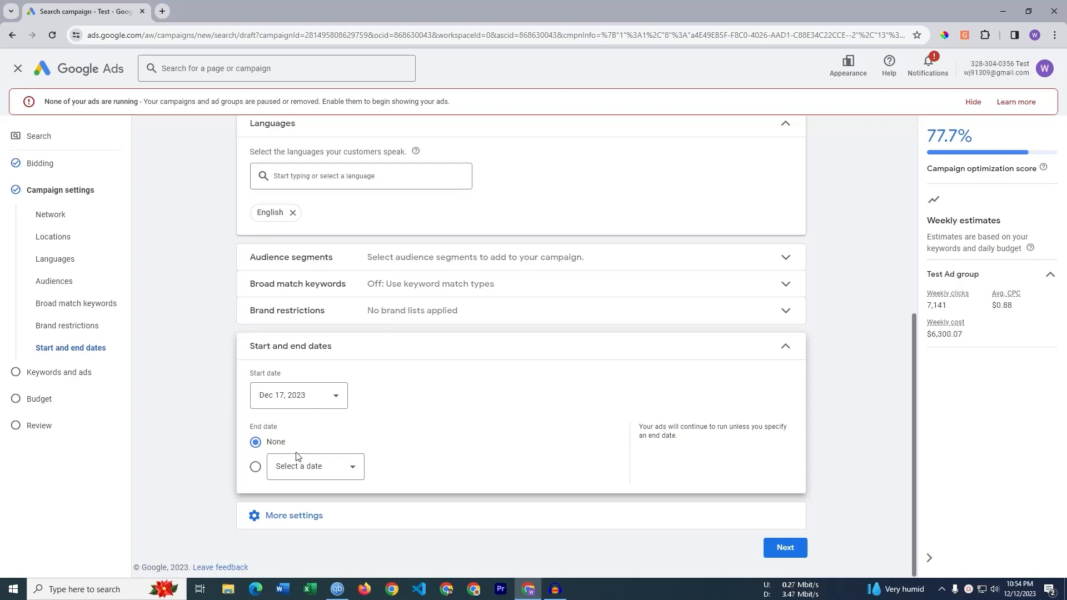
- Set the end date to December 25, 2023 and collapse the dates section
click(299, 466)
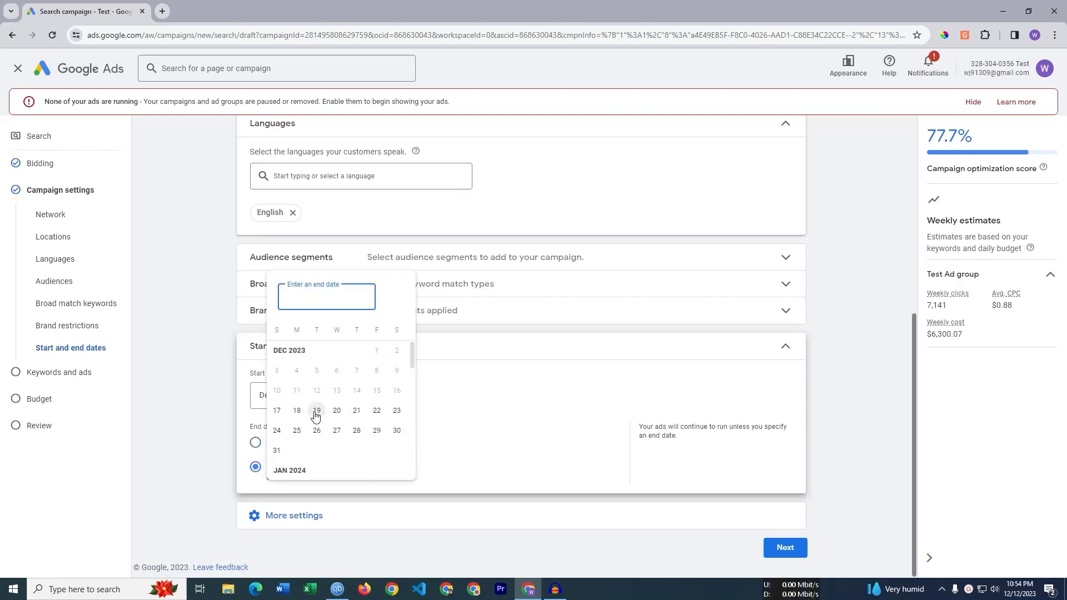
scroll(315, 416, down, 1)
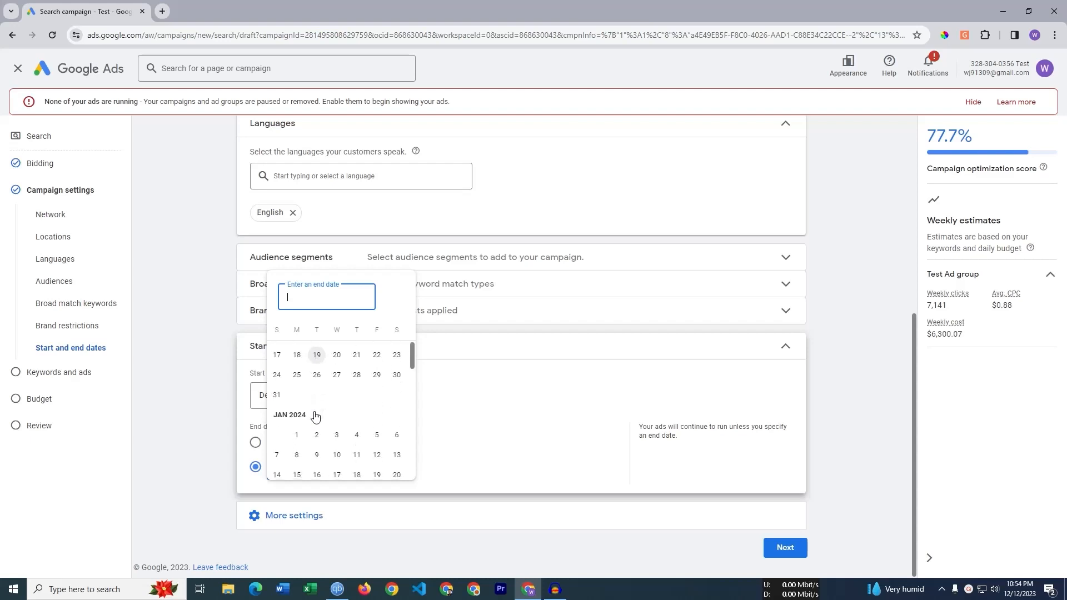
scroll(315, 416, up, 1)
scroll(315, 416, down, 1)
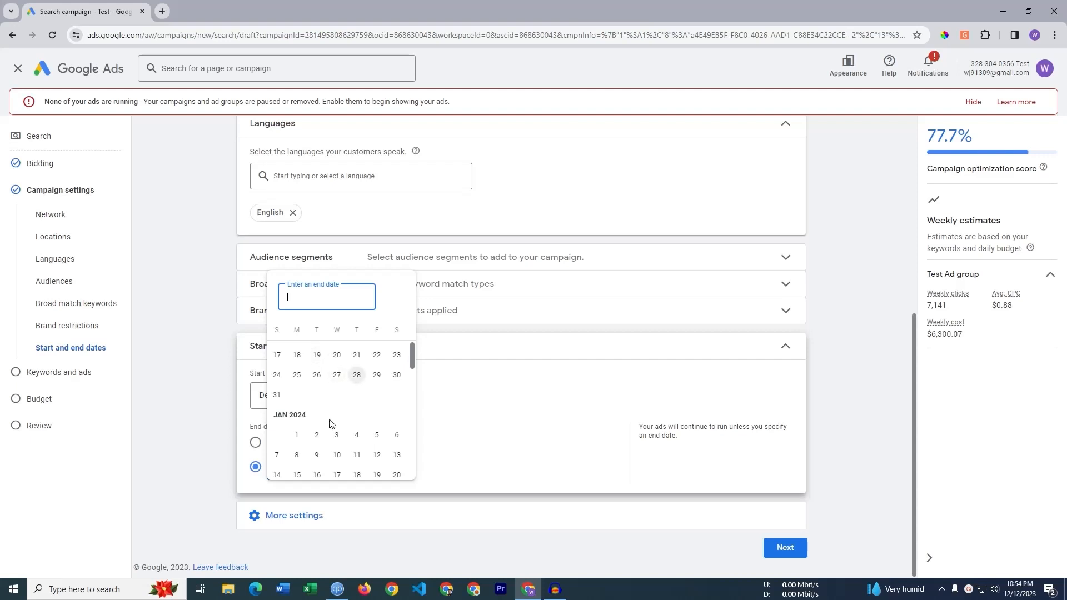
click(297, 374)
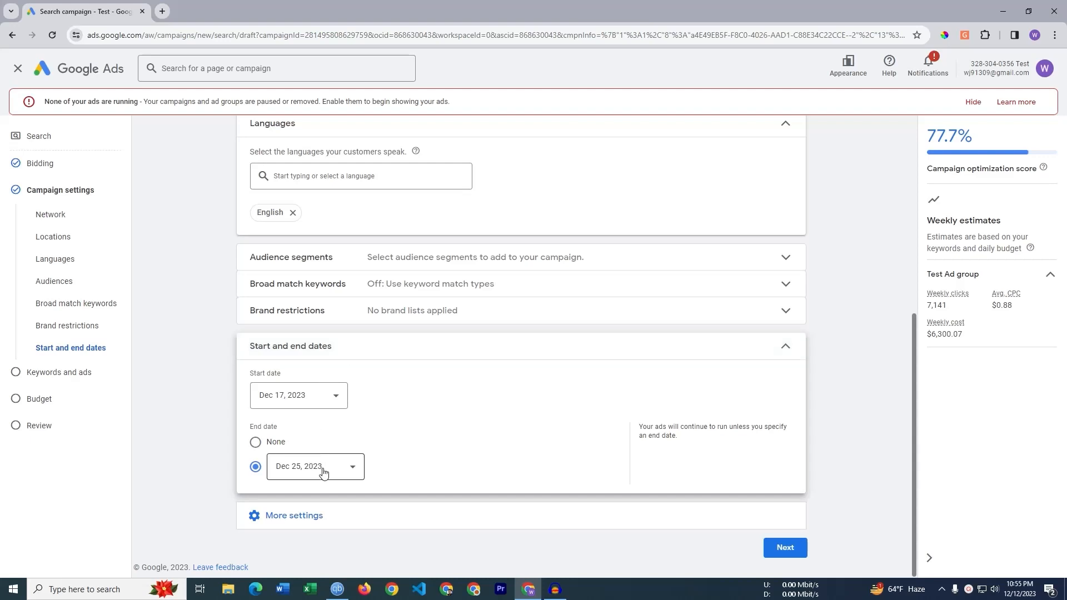
click(407, 348)
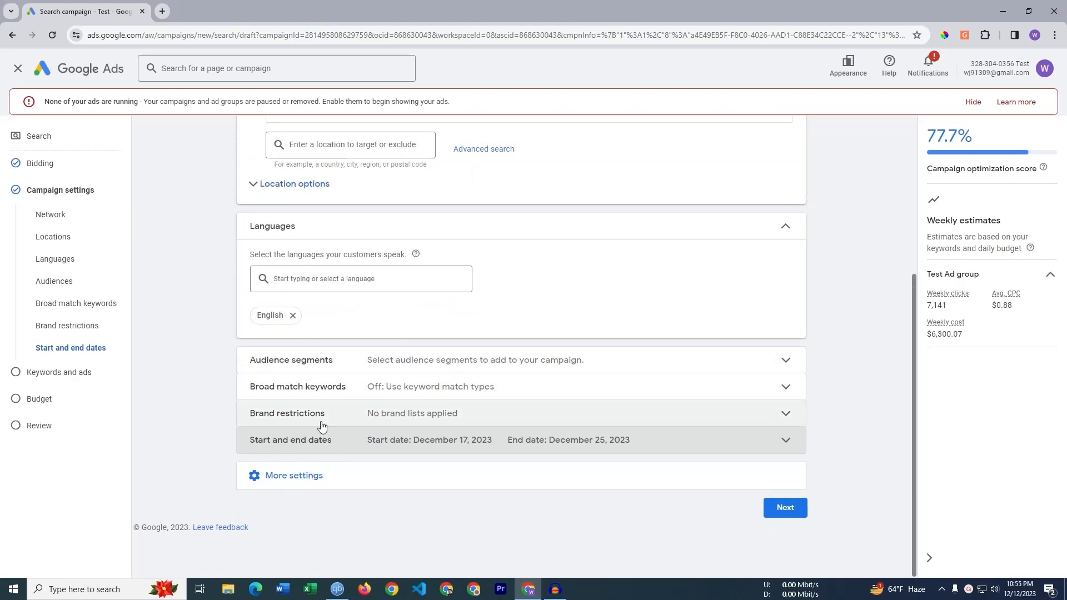
- Open the Ad schedule settings and pick 'Mondays - Fridays' as the first day entry
click(341, 477)
scroll(362, 433, down, 1)
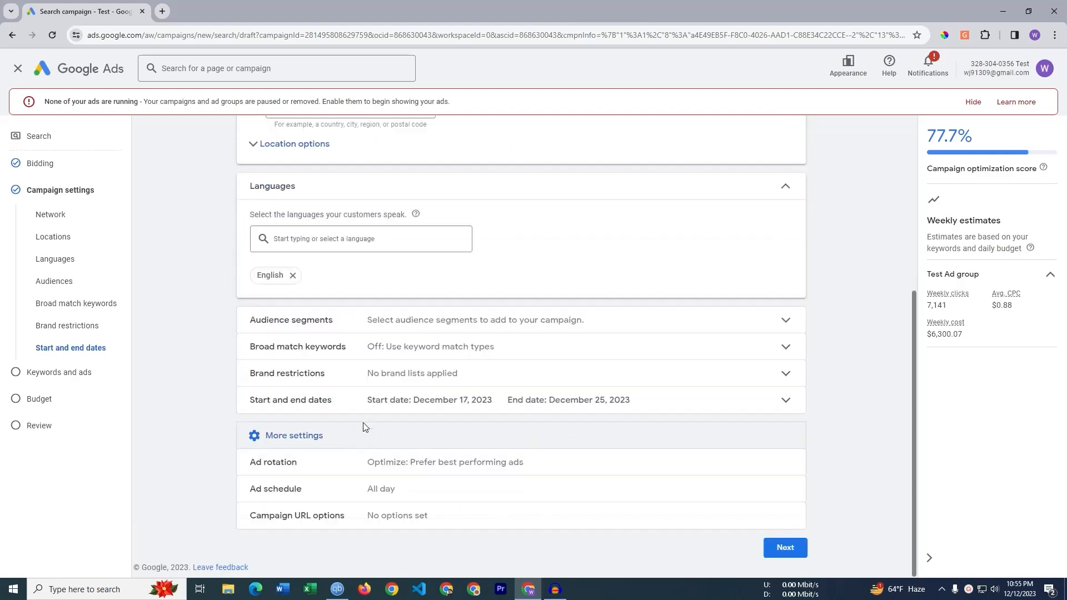
click(313, 500)
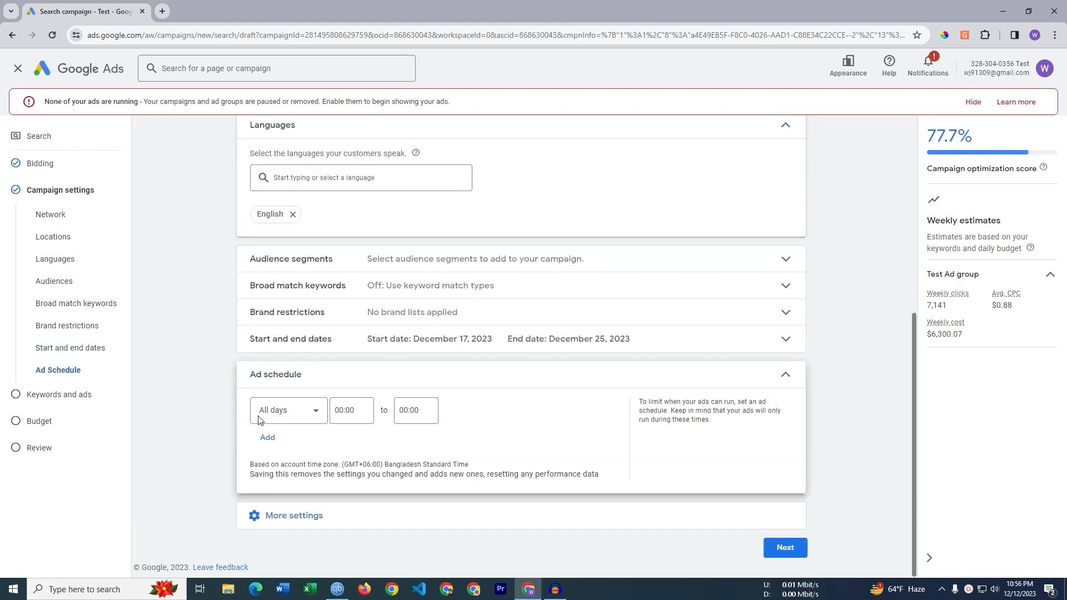
click(292, 416)
click(224, 397)
click(298, 411)
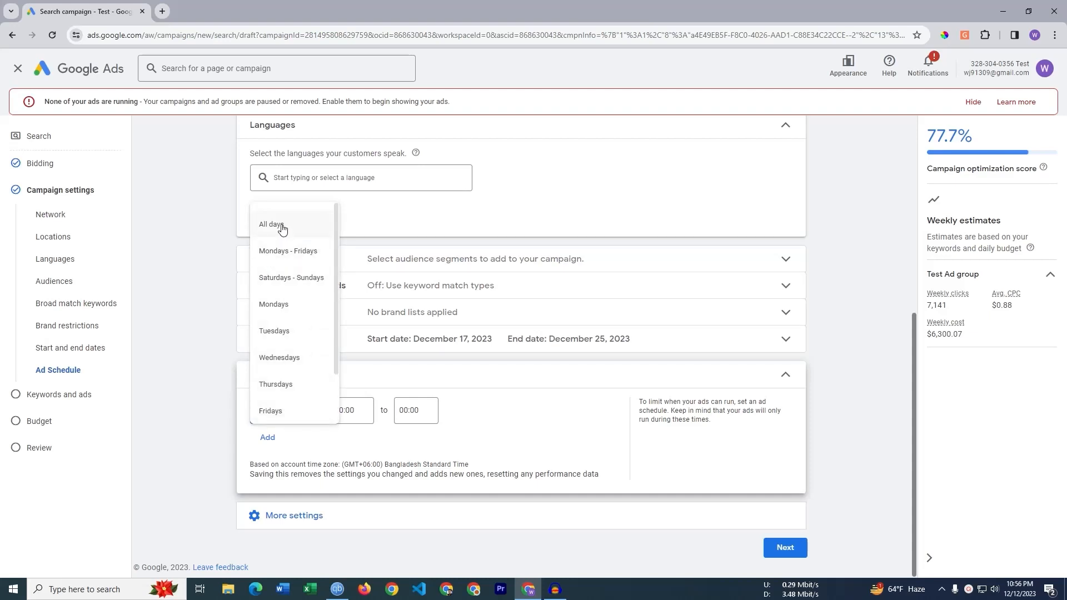
click(189, 326)
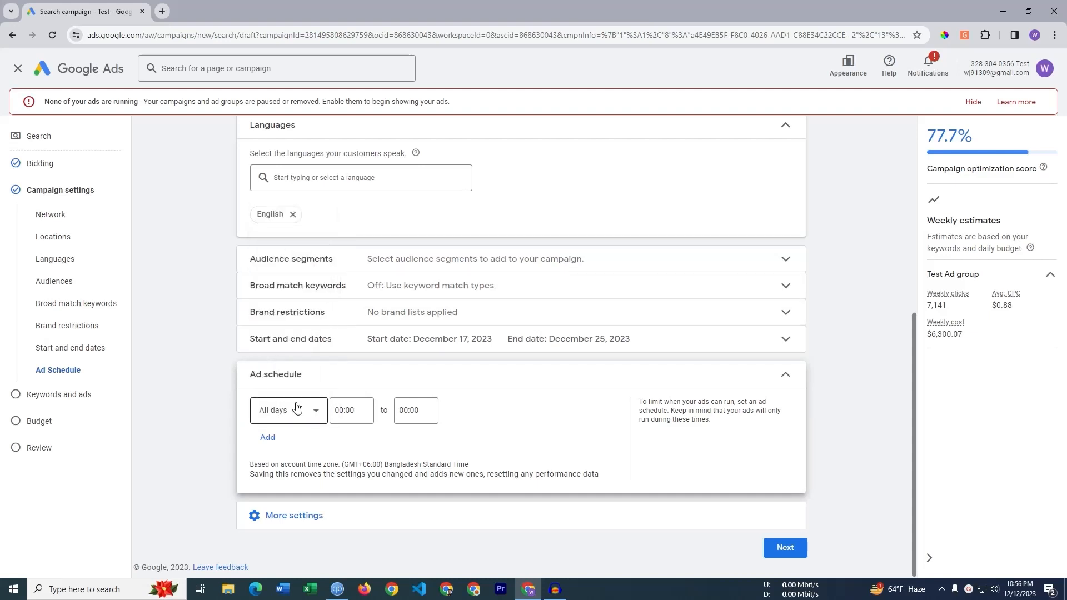
click(289, 410)
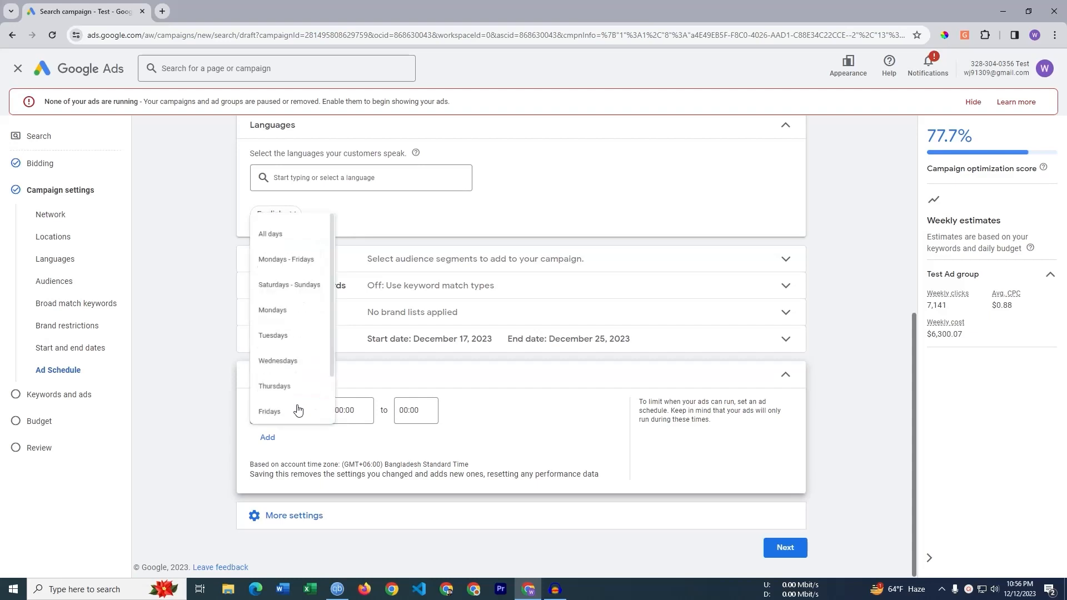
click(305, 255)
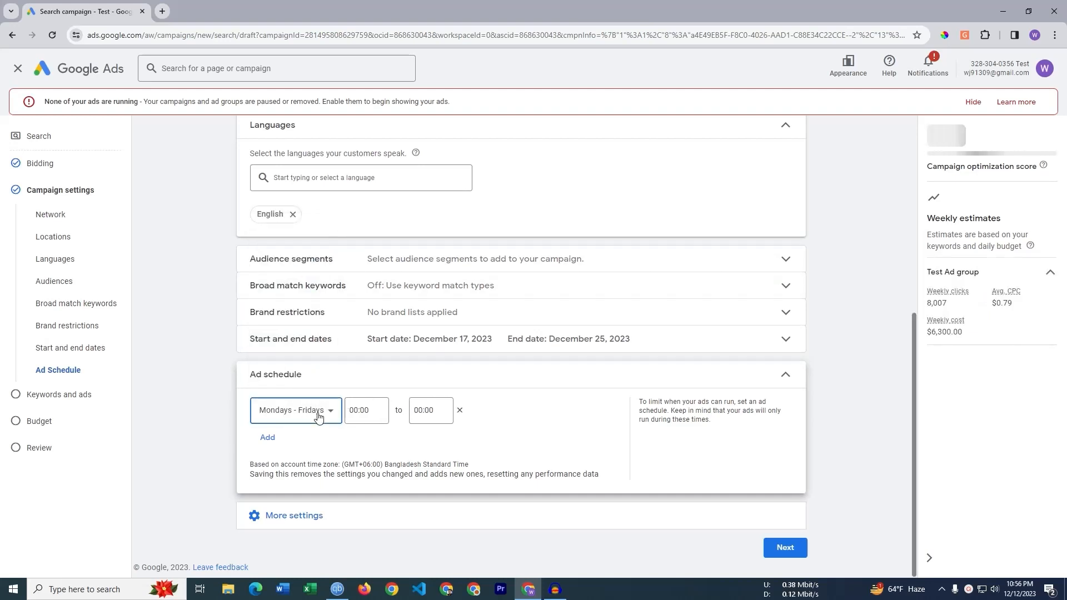
- Change the first schedule entry to Mondays and add a second entry for Wednesdays
click(319, 416)
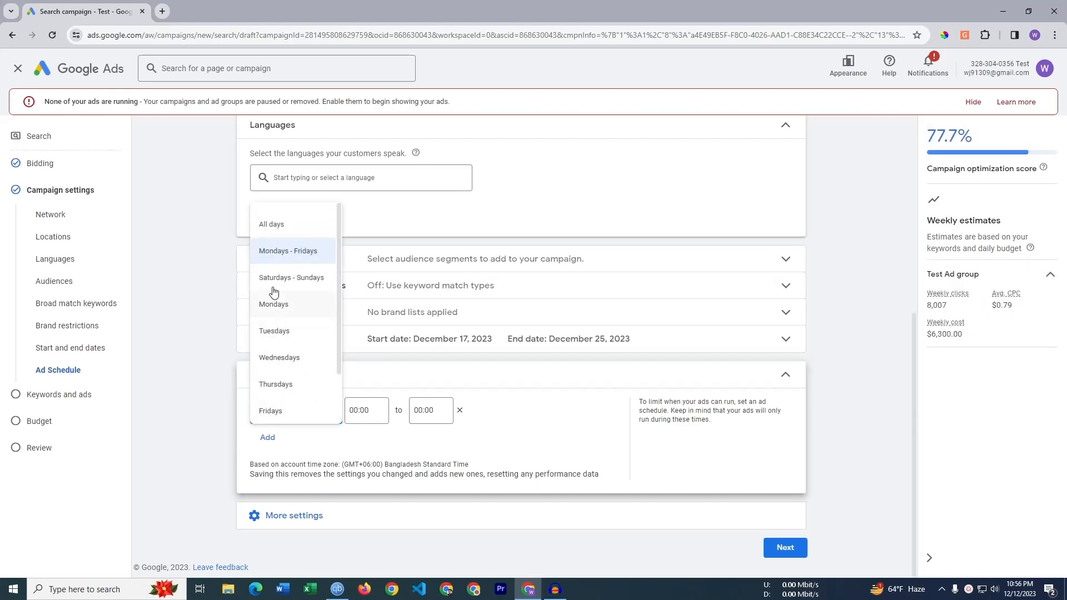
click(220, 403)
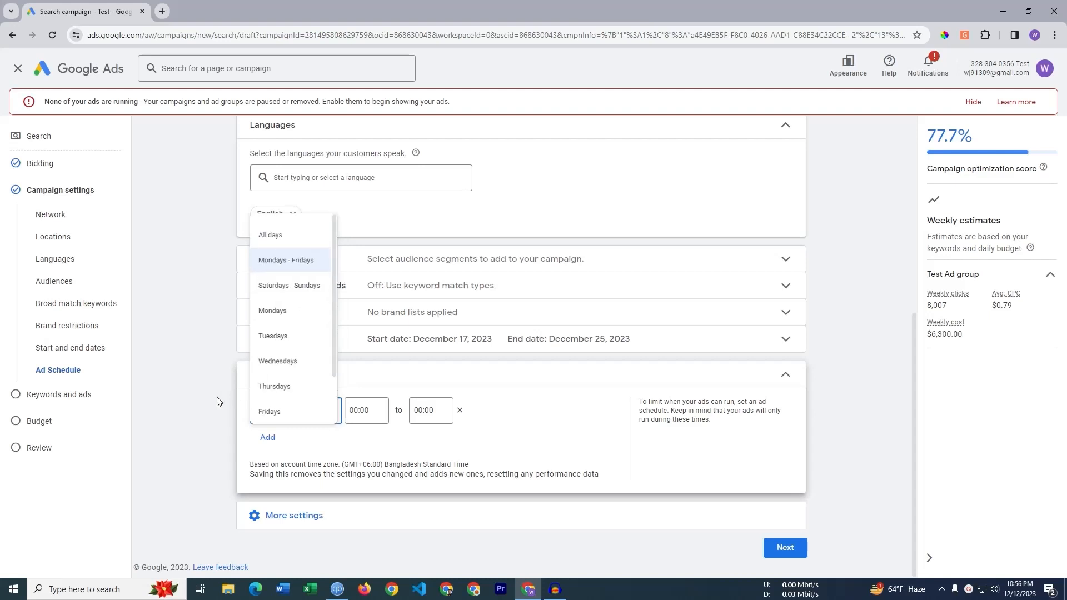
click(292, 411)
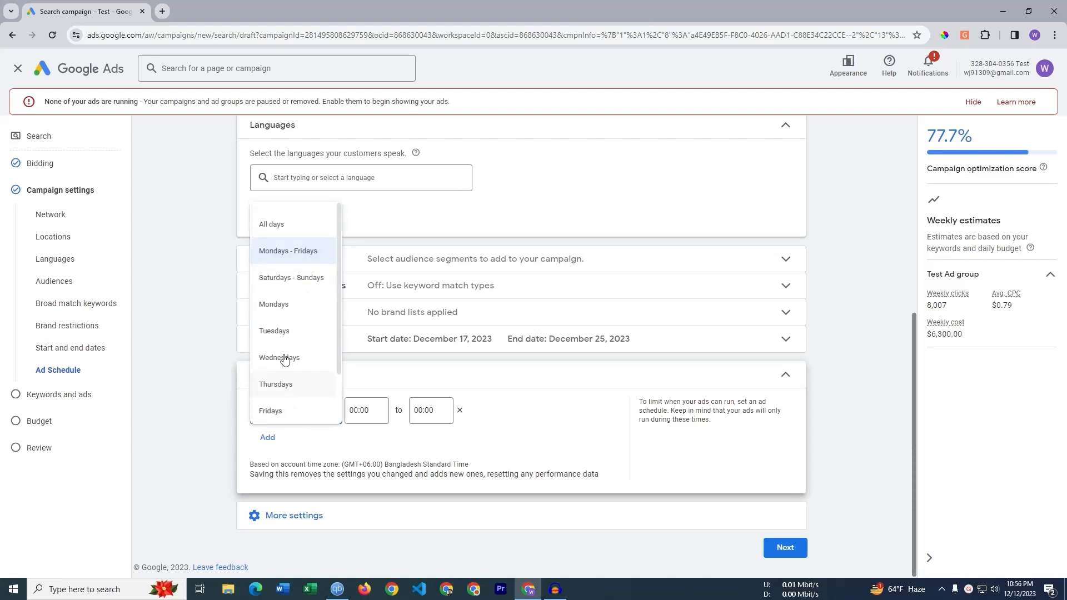
click(285, 313)
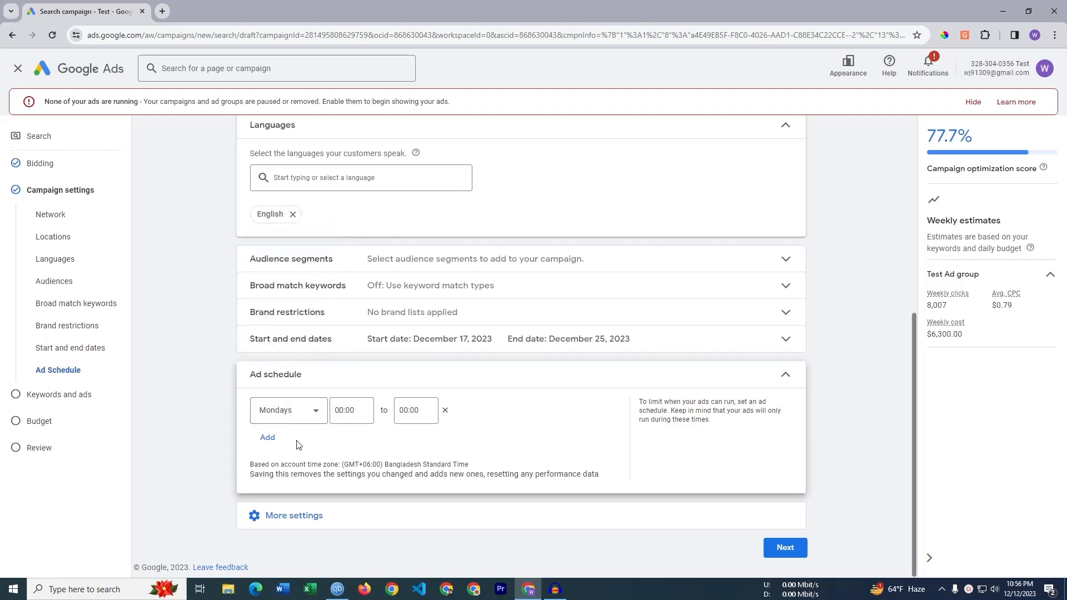
click(271, 439)
click(272, 445)
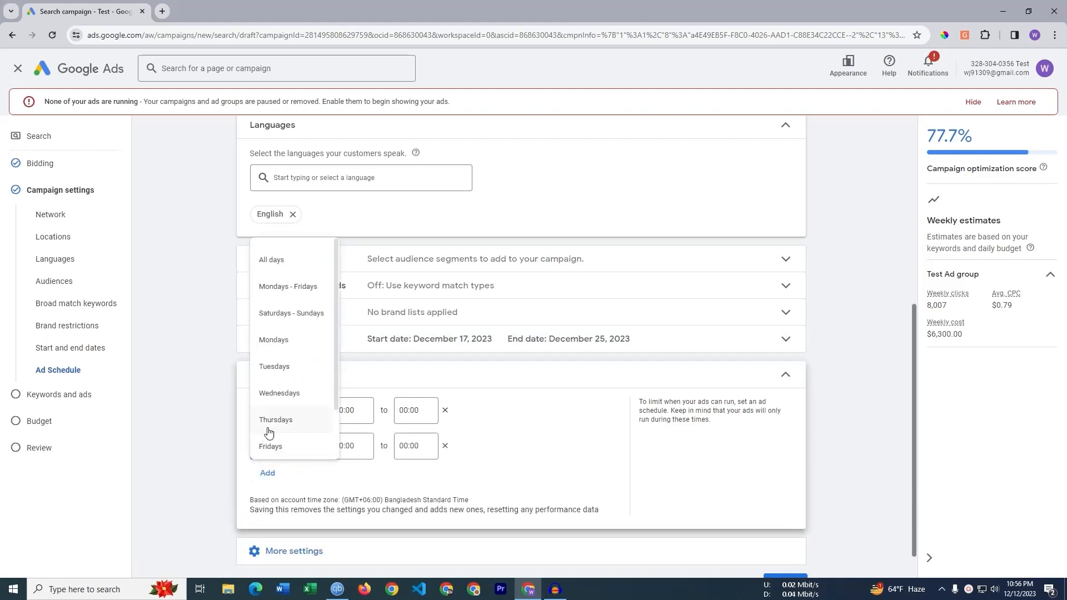
click(275, 394)
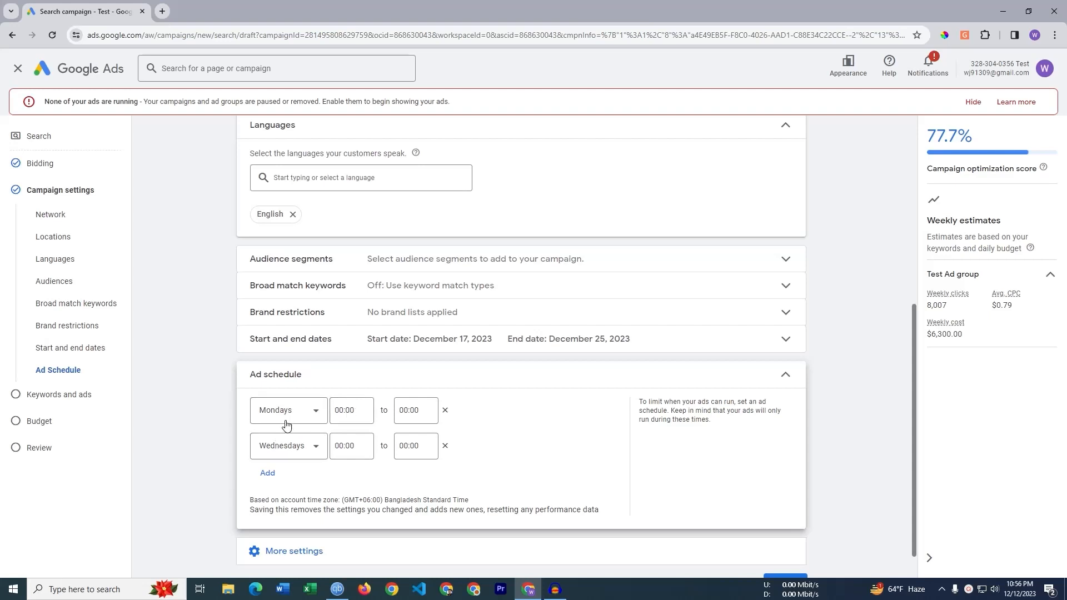
- Set the Mondays schedule row to run from 05:00 to 10:00
click(350, 412)
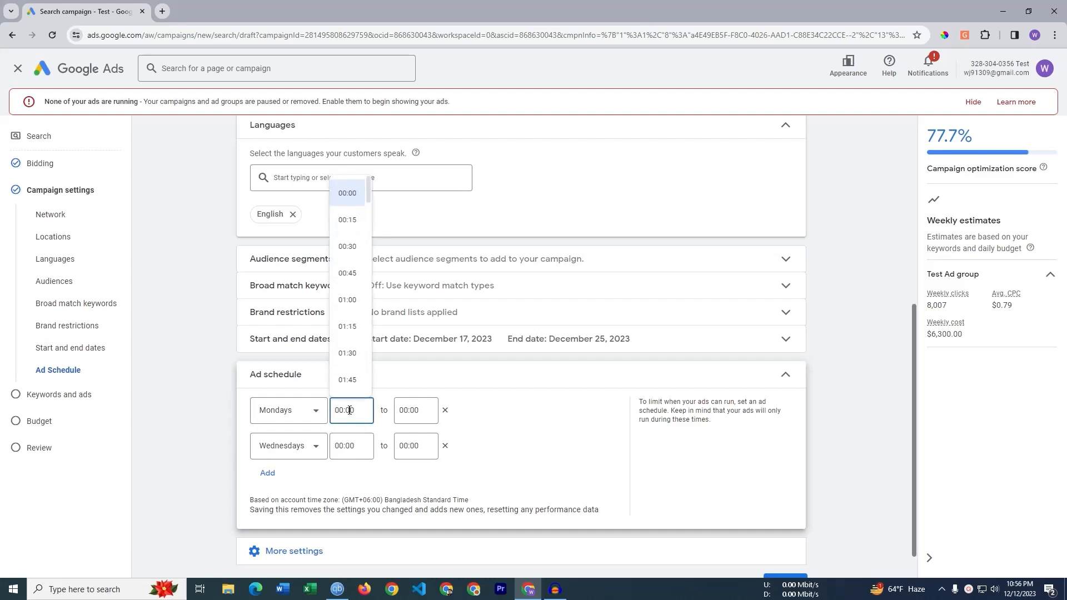
scroll(345, 320, down, 6)
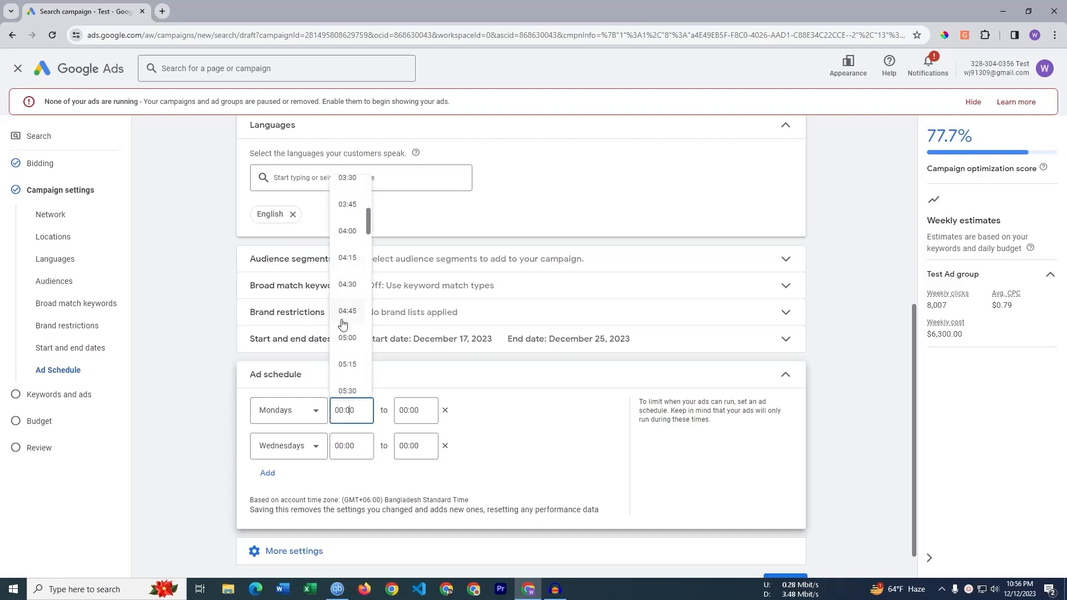
scroll(343, 278, down, 2)
click(345, 227)
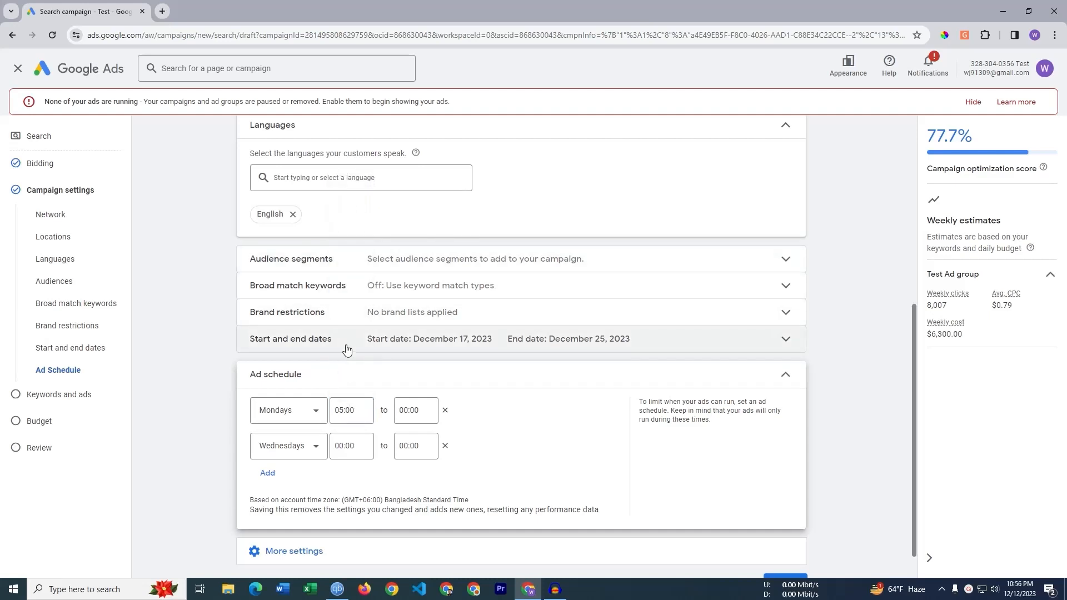
click(411, 410)
scroll(411, 314, down, 12)
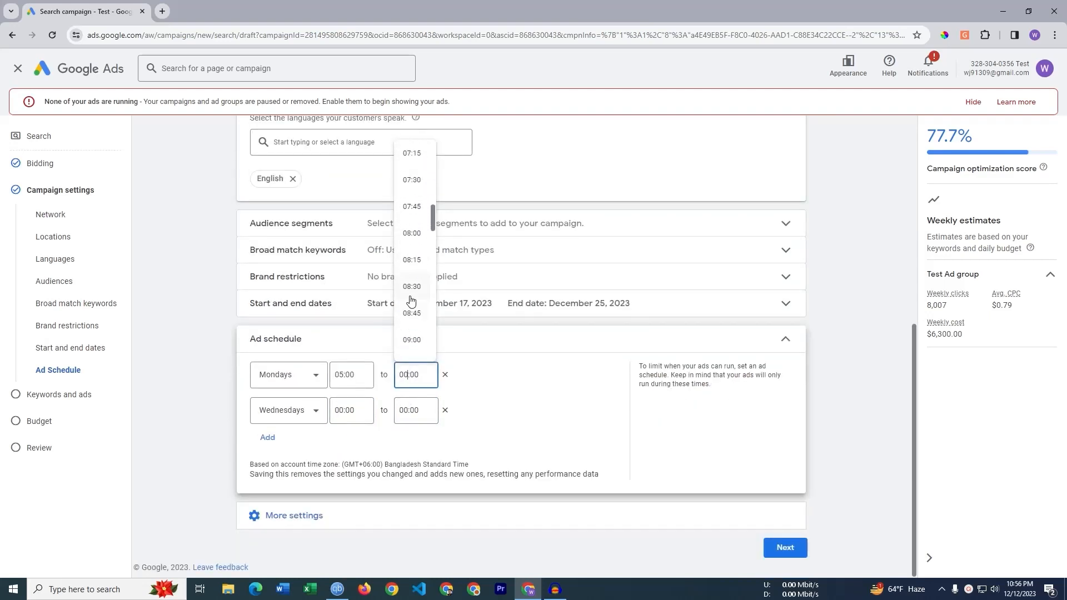
scroll(412, 312, down, 2)
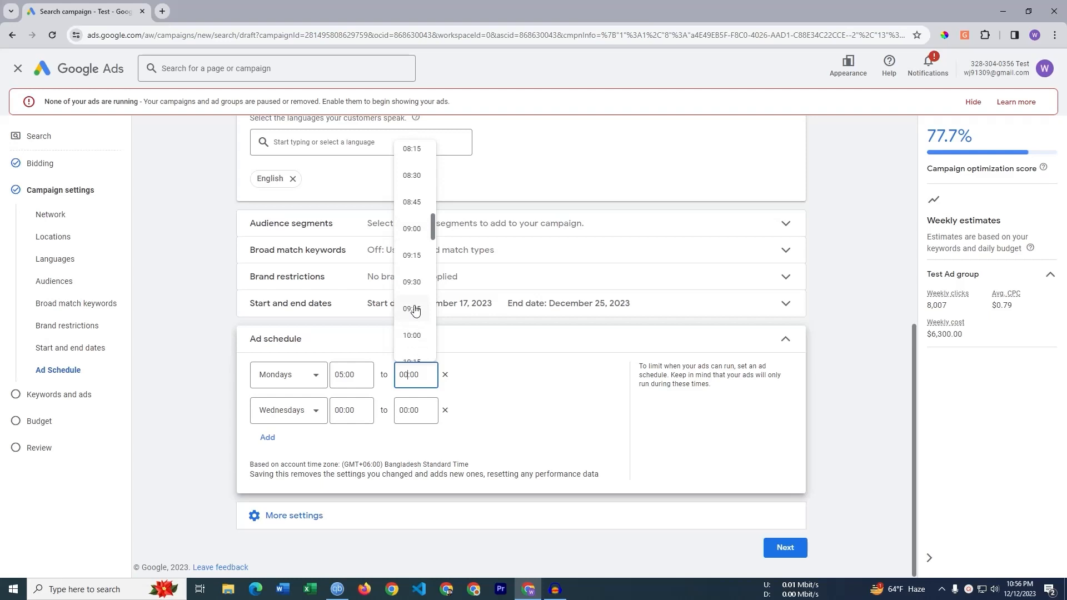
click(413, 335)
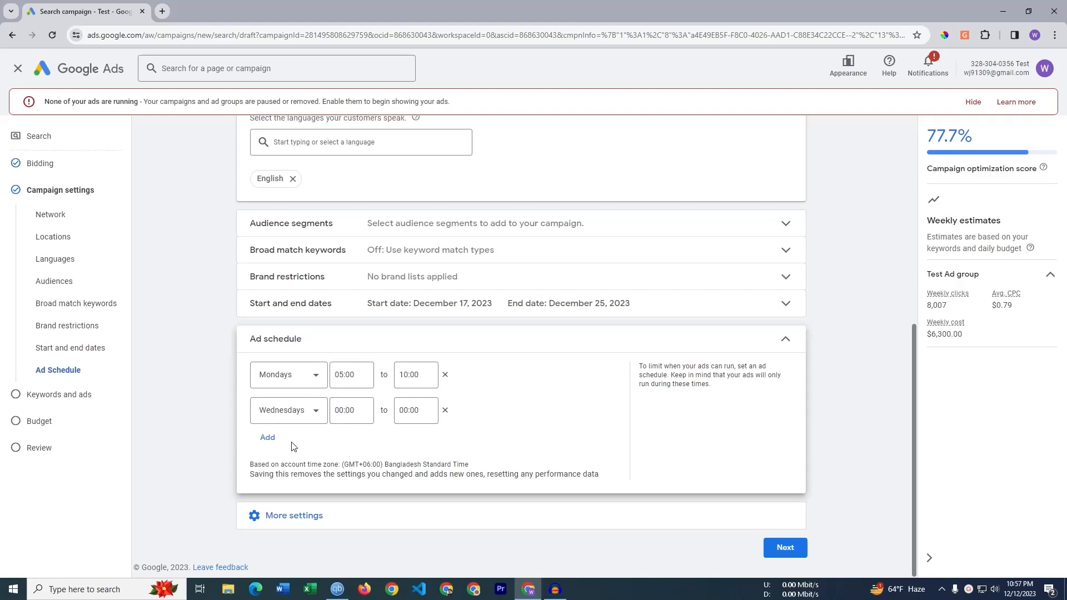
click(405, 340)
click(488, 437)
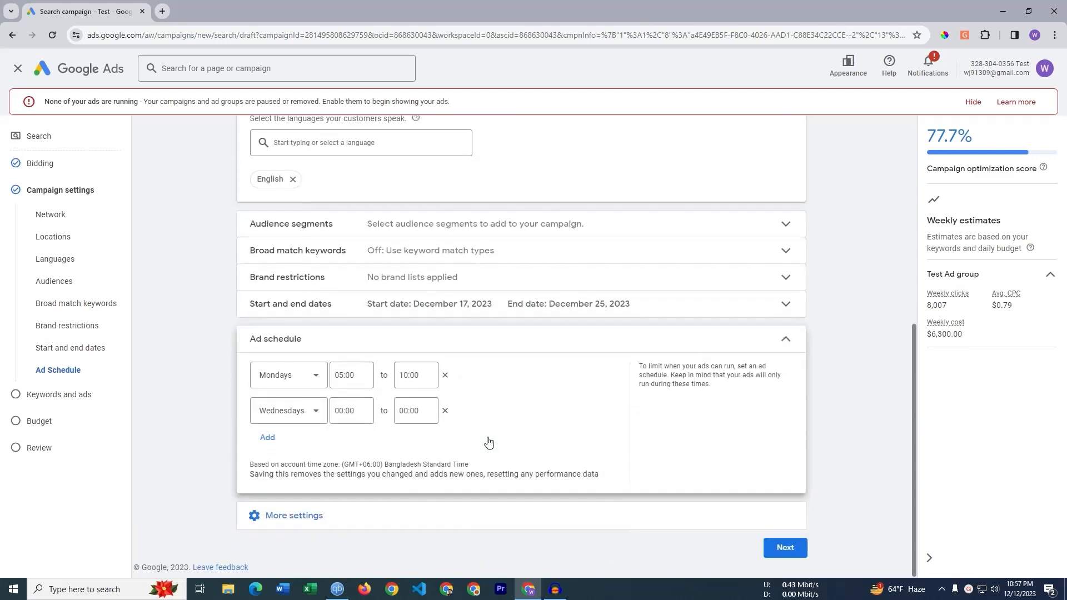
- Collapse Ad schedule to its 'Using a custom schedule' summary and review the settings page
click(530, 345)
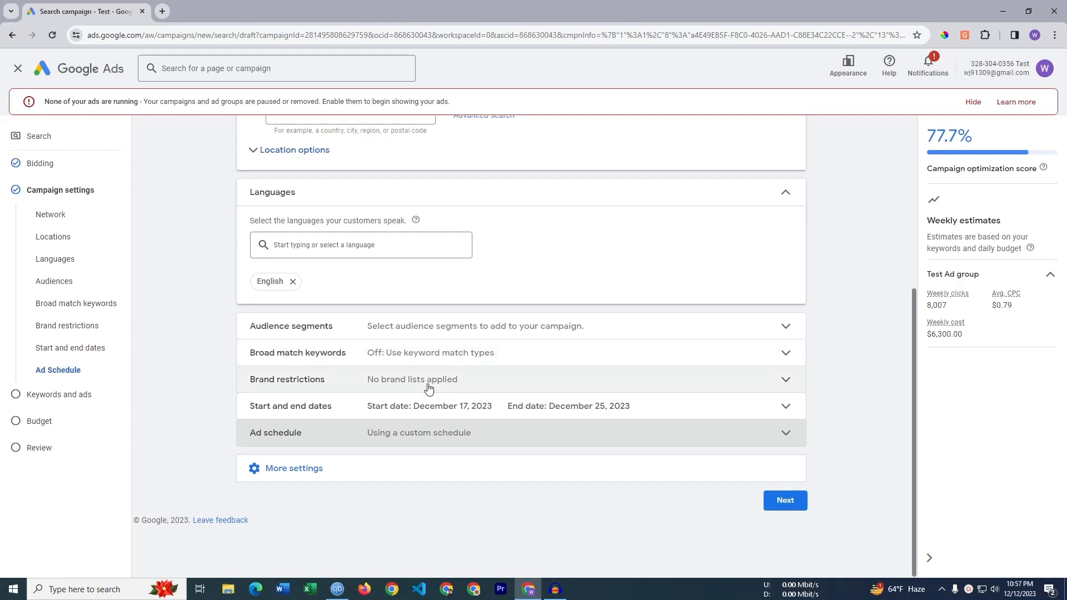
scroll(389, 366, up, 4)
scroll(357, 347, up, 1)
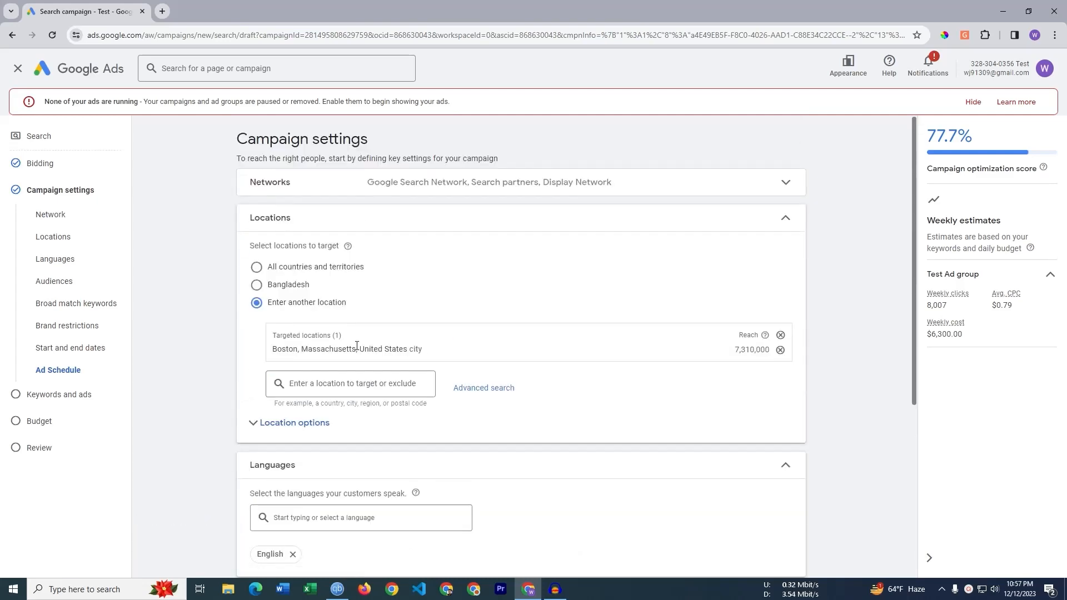
scroll(358, 344, down, 4)
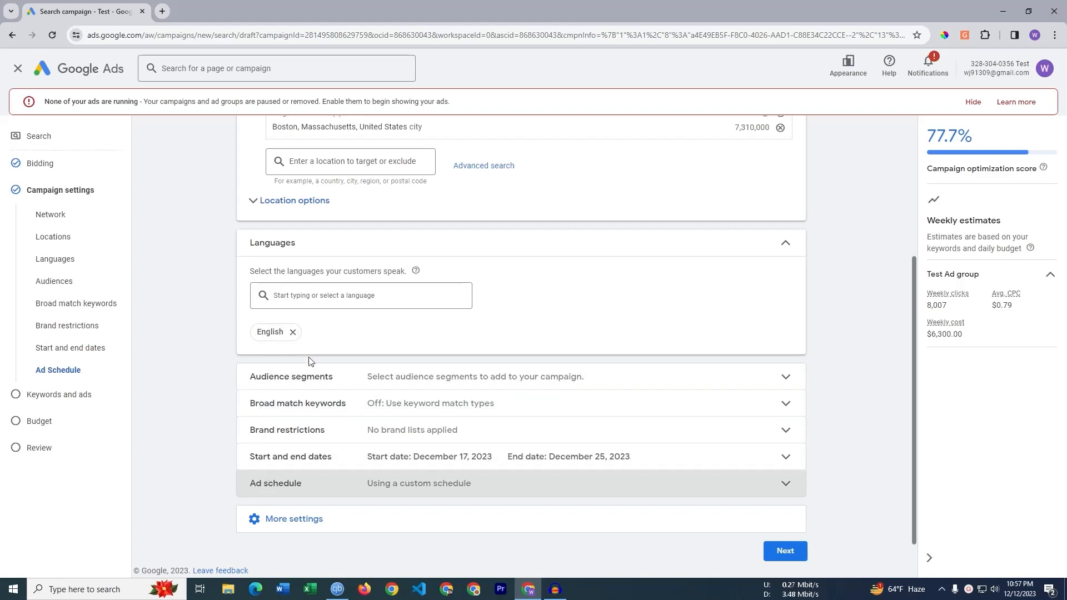
- Add Ad rotation from More settings, keep 'Optimize: Prefer best performing ads', and collapse it
click(281, 518)
scroll(294, 464, down, 1)
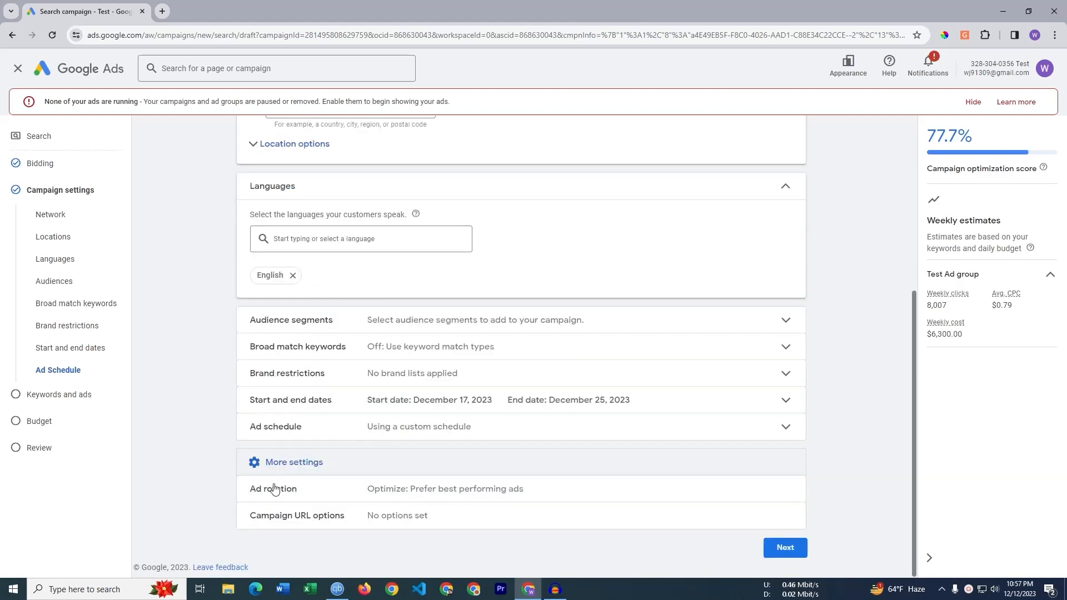
click(444, 489)
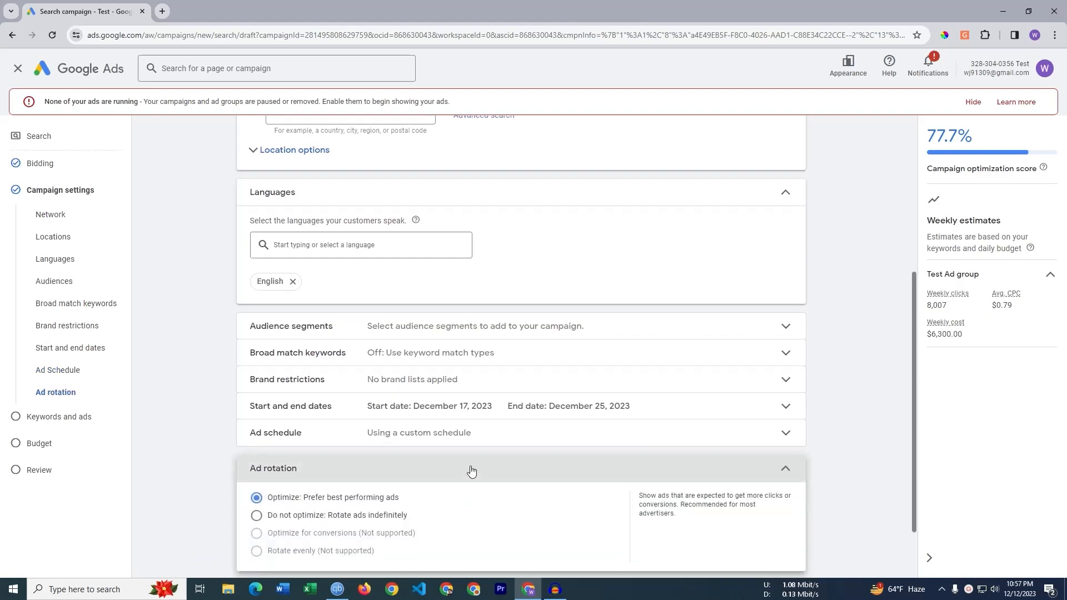
click(472, 469)
click(472, 470)
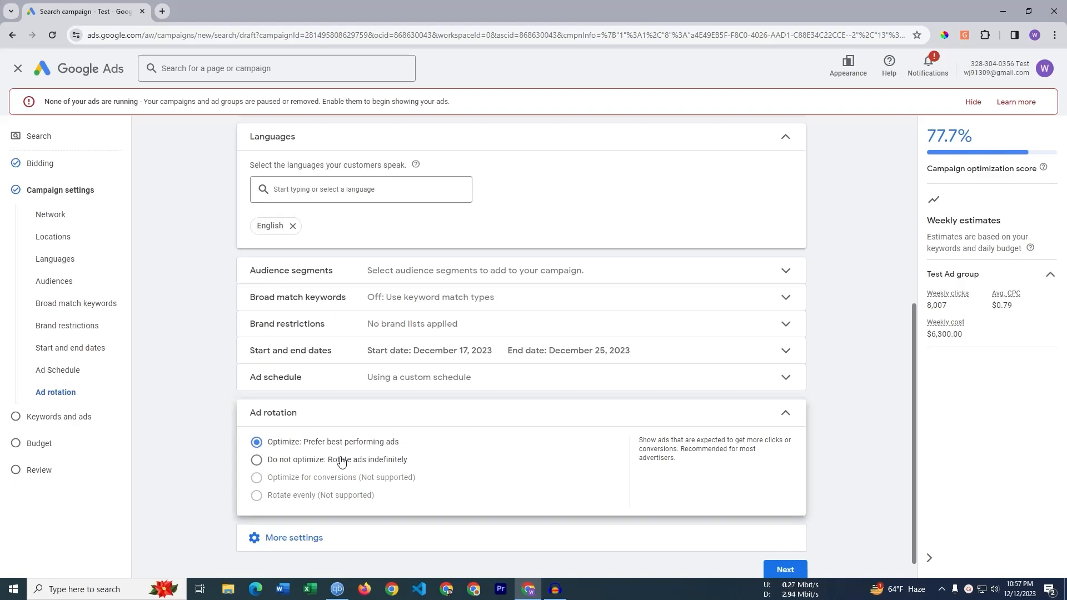
click(527, 421)
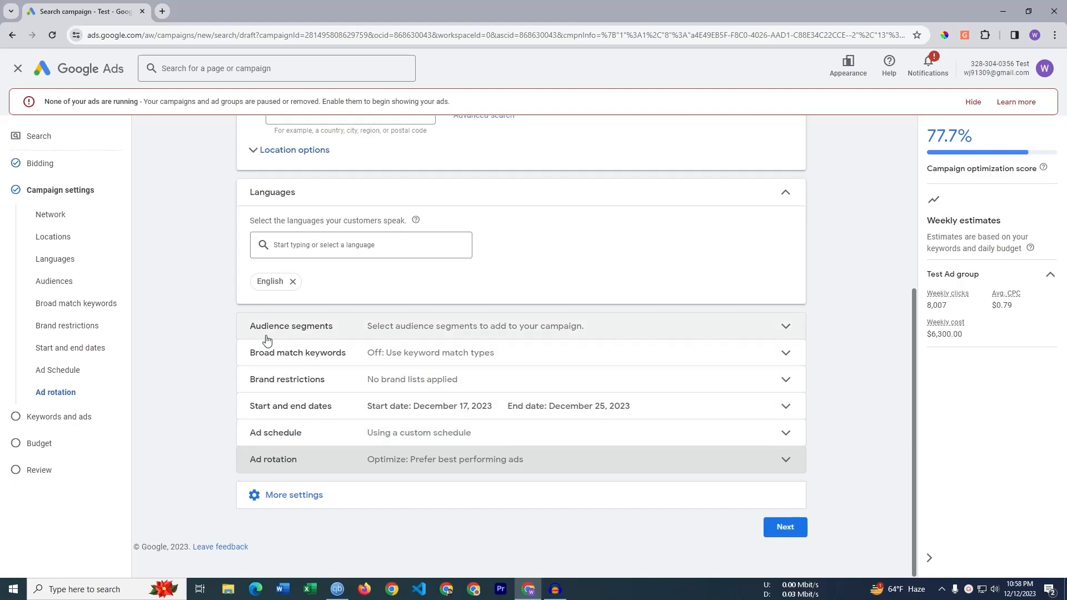
drag(215, 311, 400, 507)
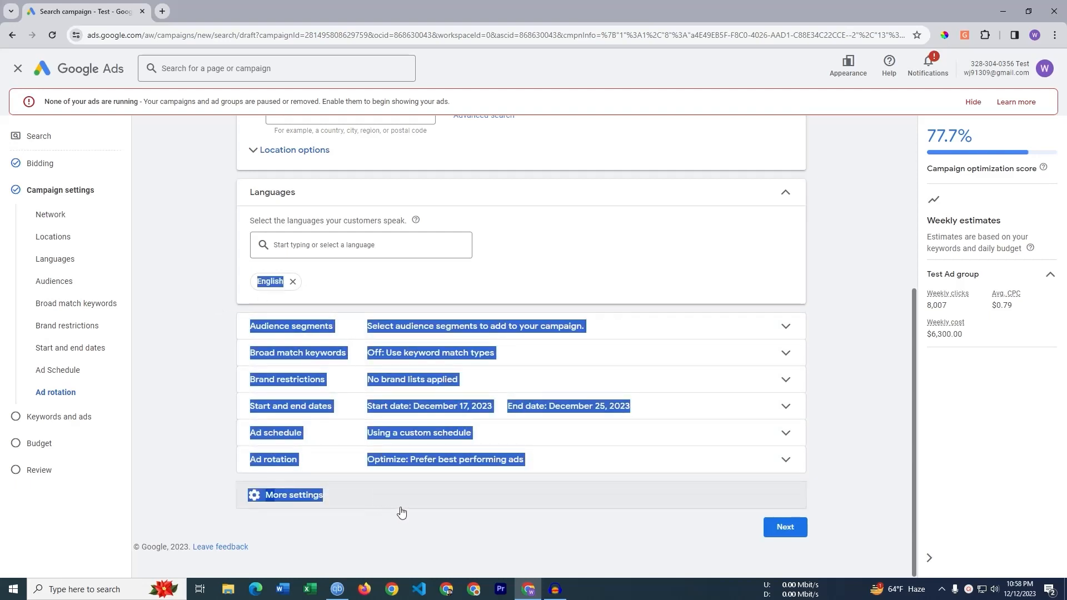
click(471, 518)
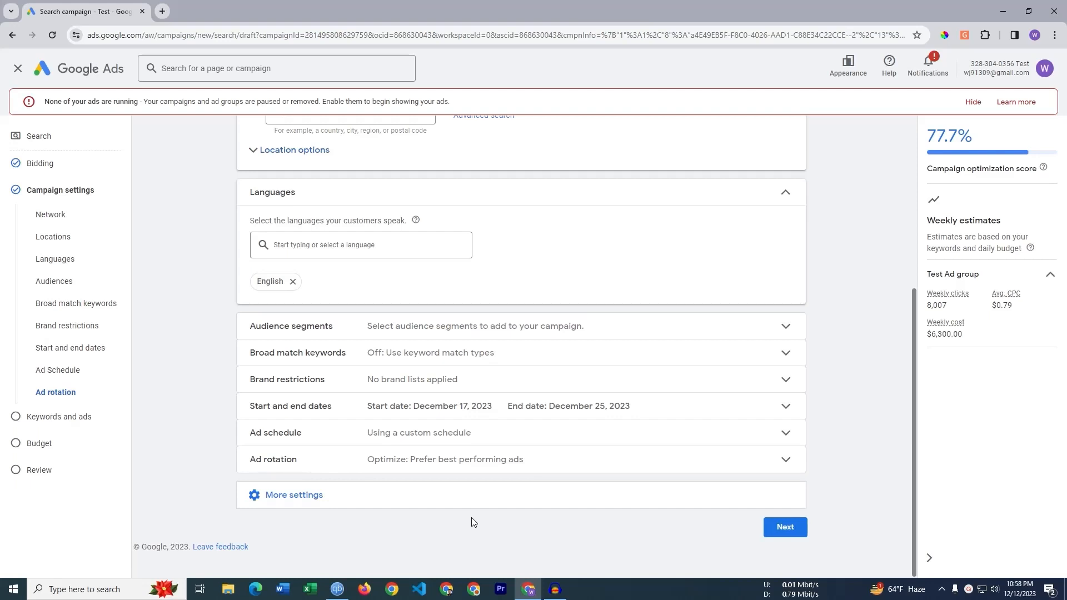